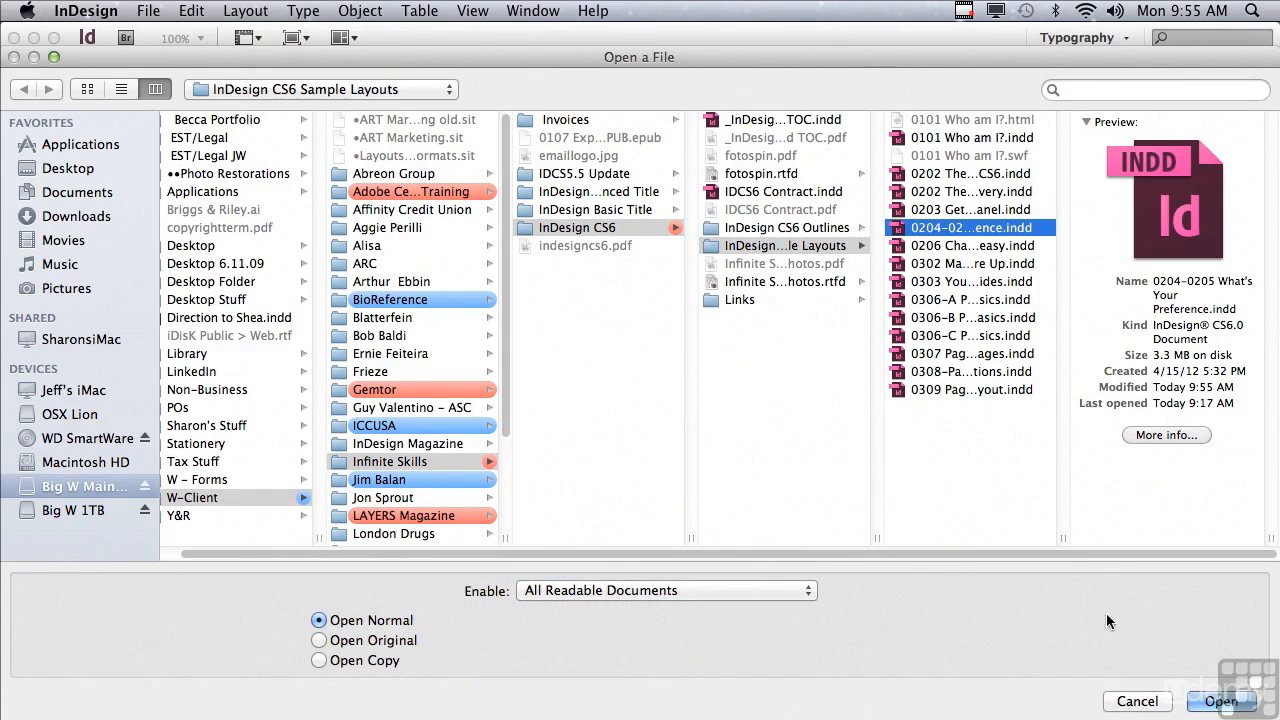
# Open the document 0204-0205 What's Your Preference.indd and bring up its General preferences
pyautogui.press('Return')
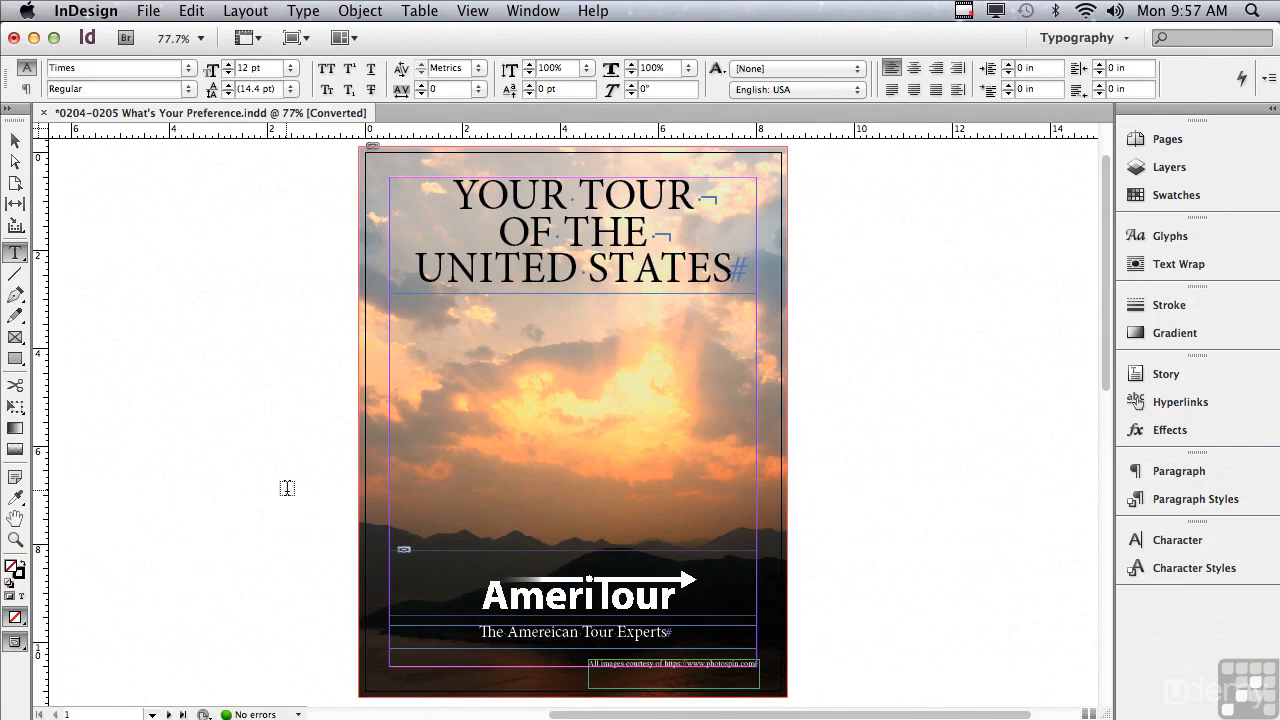
pyautogui.press('super+k')
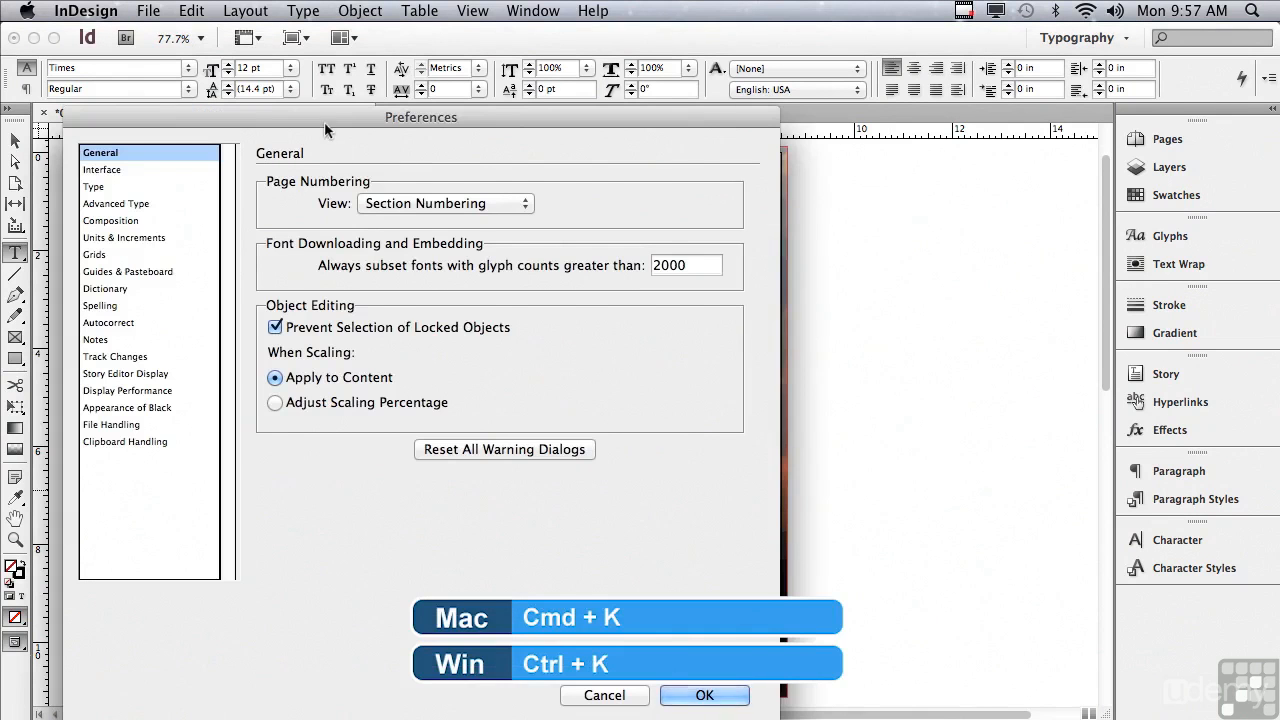
pyautogui.moveTo(325, 117); pyautogui.dragTo(345, 33)
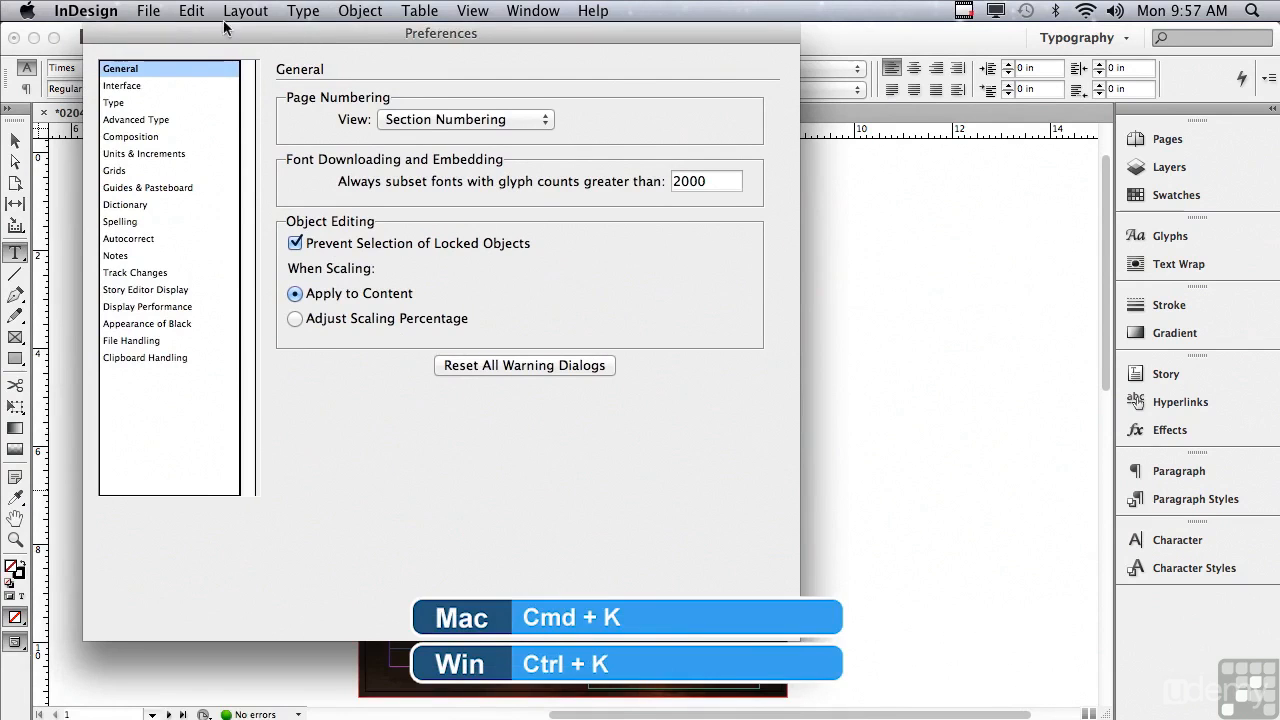
pyautogui.click(68, 12)
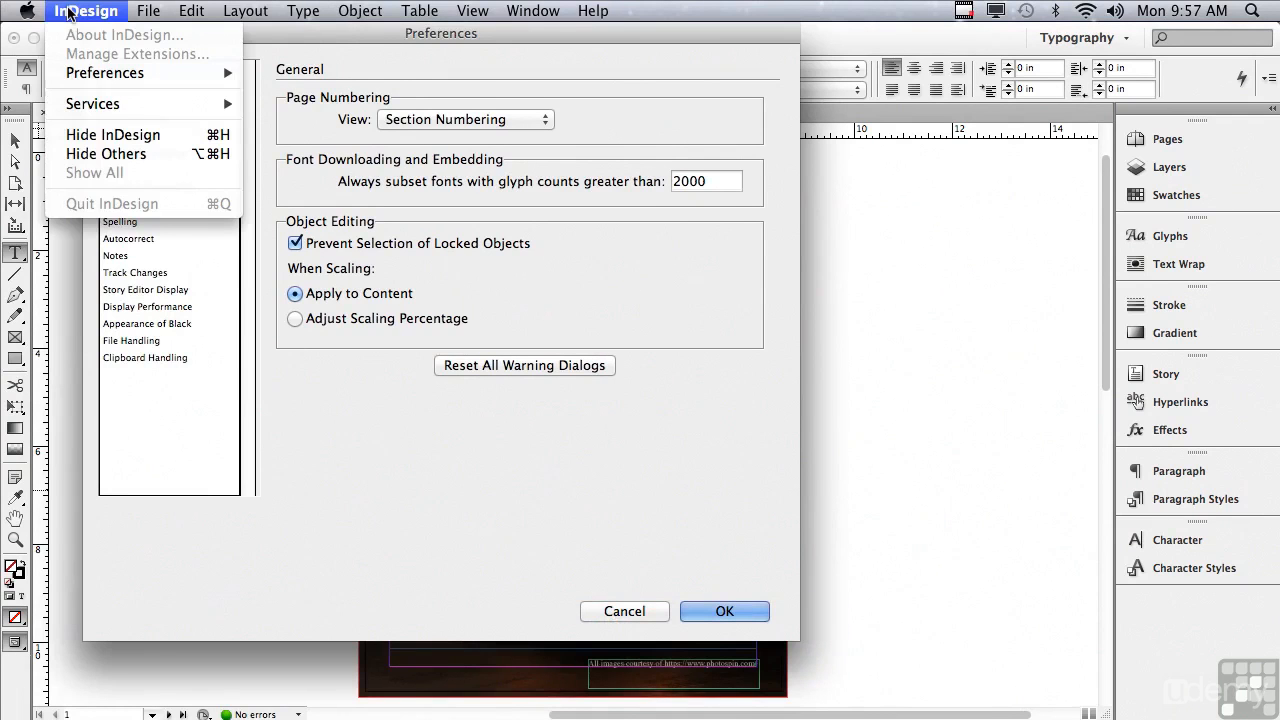
pyautogui.moveTo(76, 75)
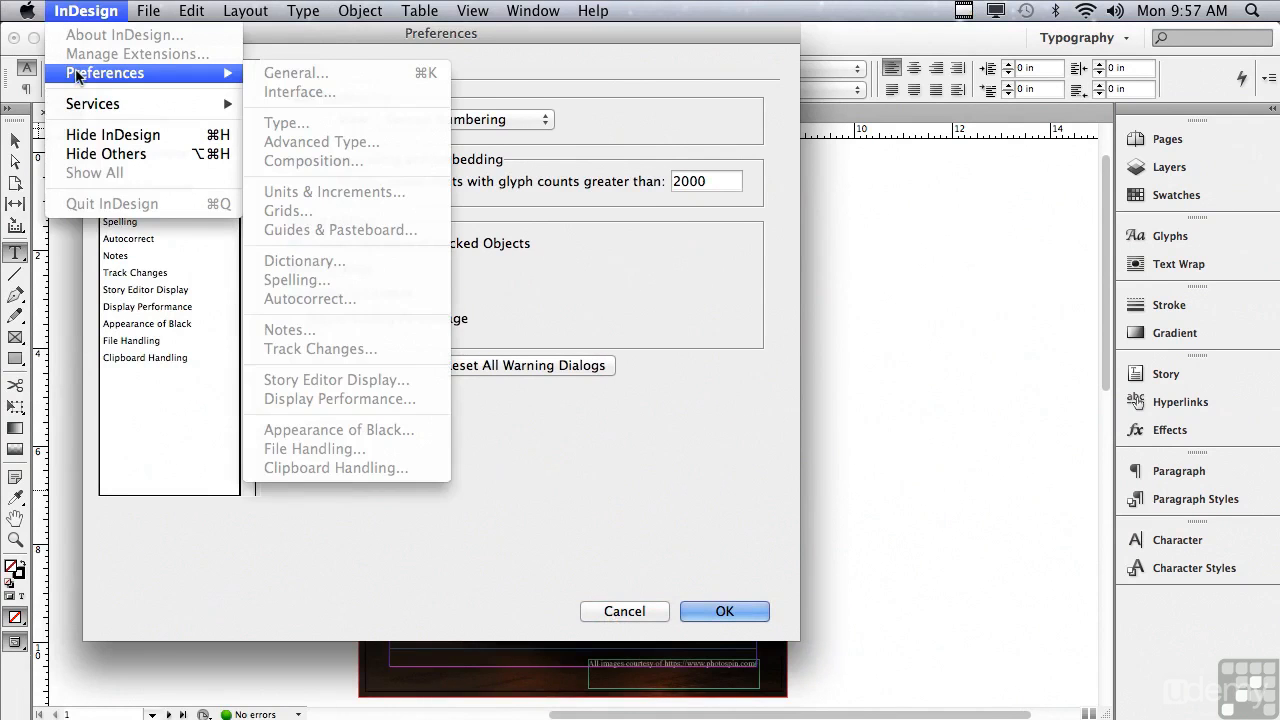
pyautogui.click(22, 70)
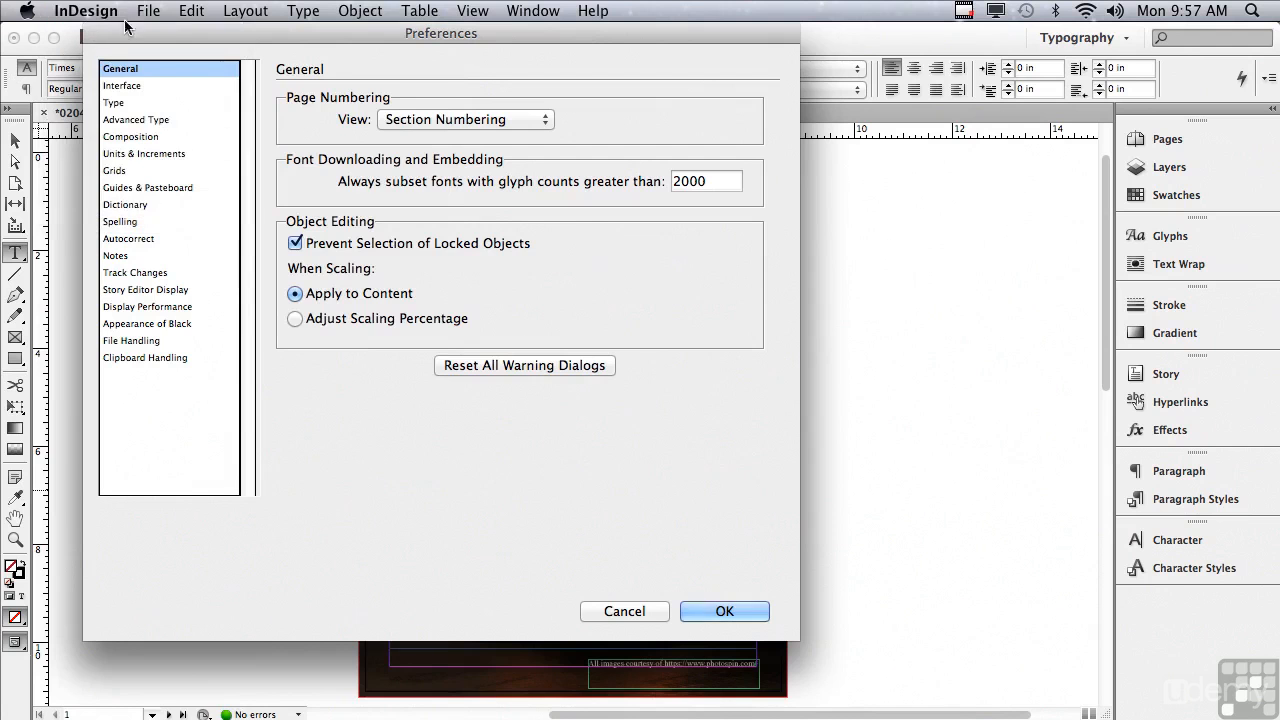
pyautogui.click(185, 11)
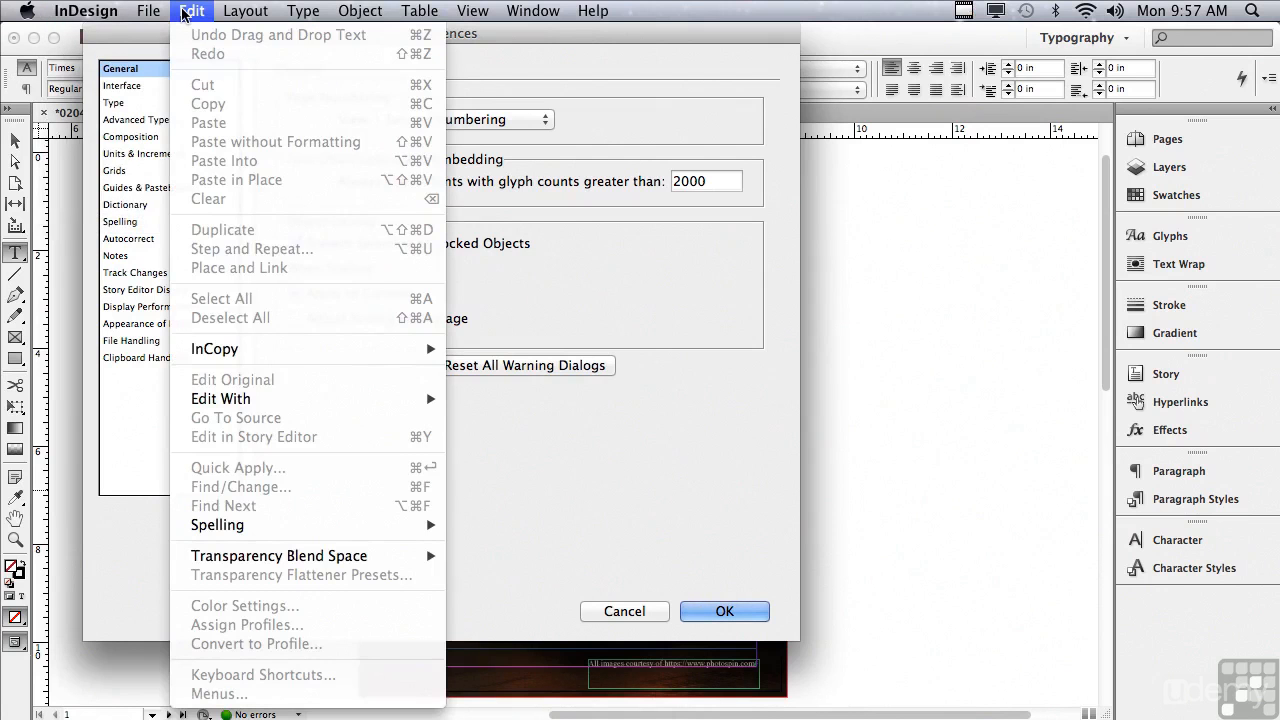
pyautogui.click(185, 11)
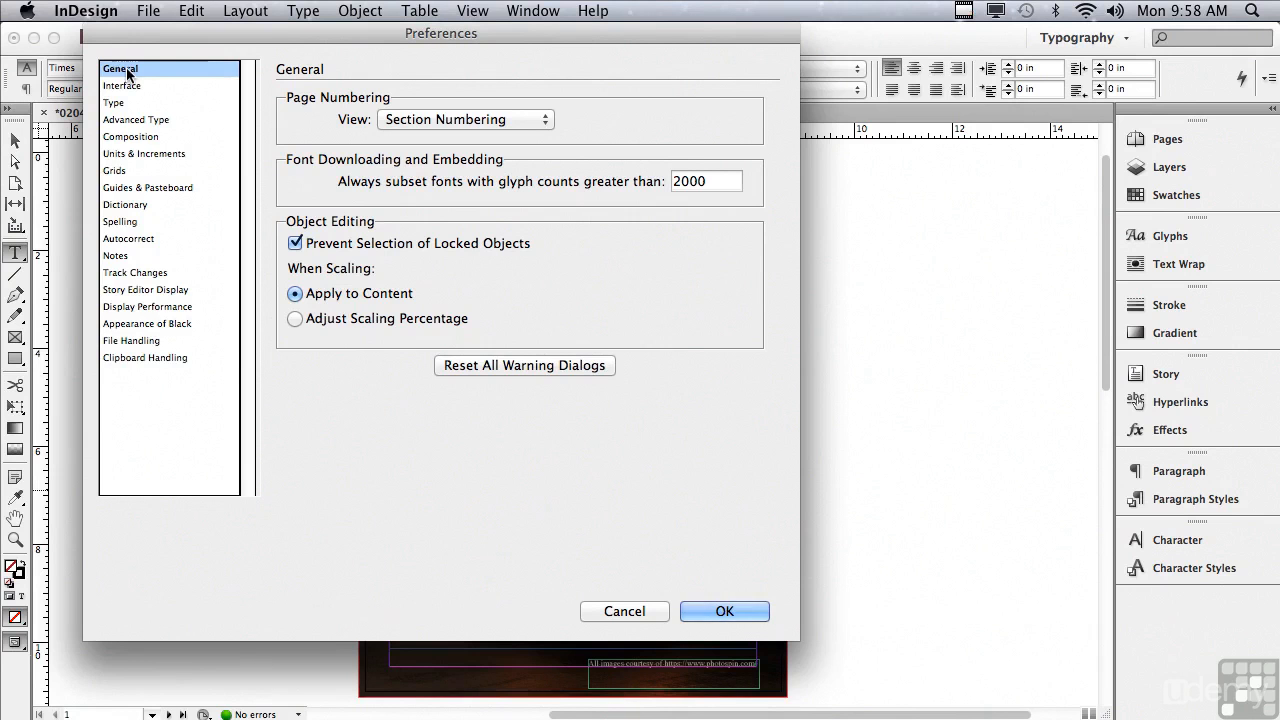
# Reset all warning dialogs in the General preferences and acknowledge the notice
pyautogui.click(471, 368)
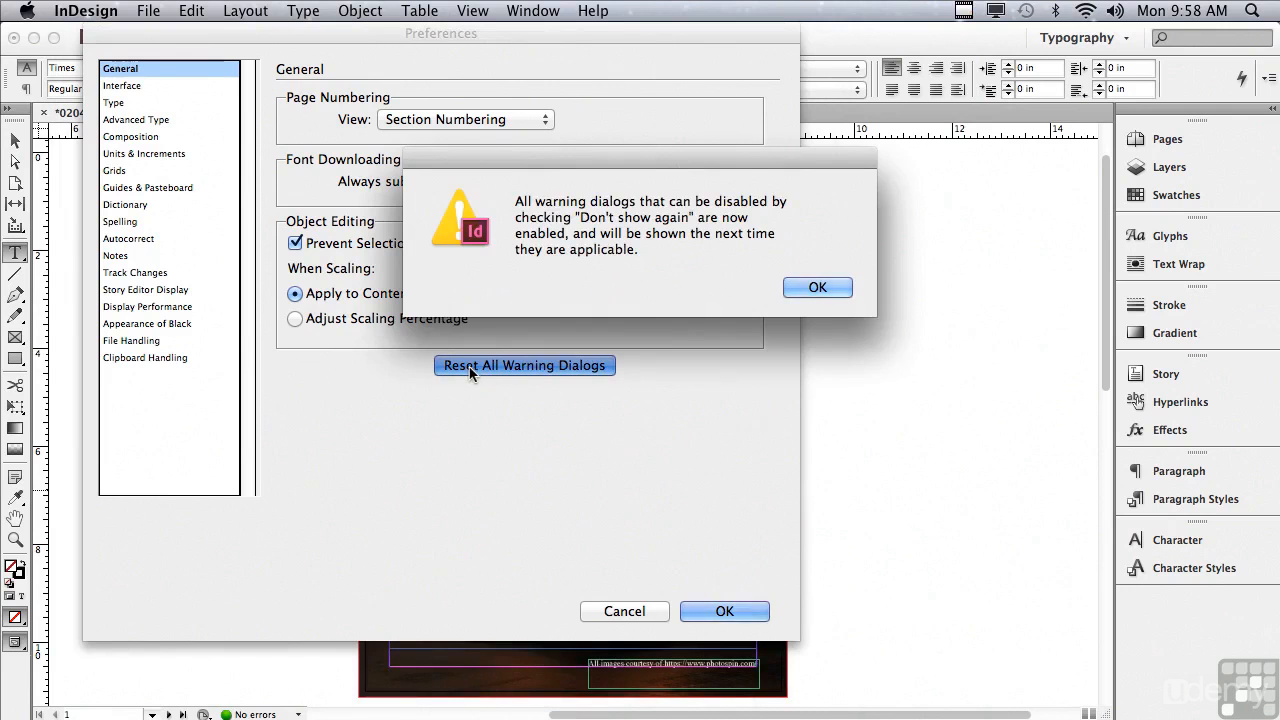
pyautogui.click(817, 288)
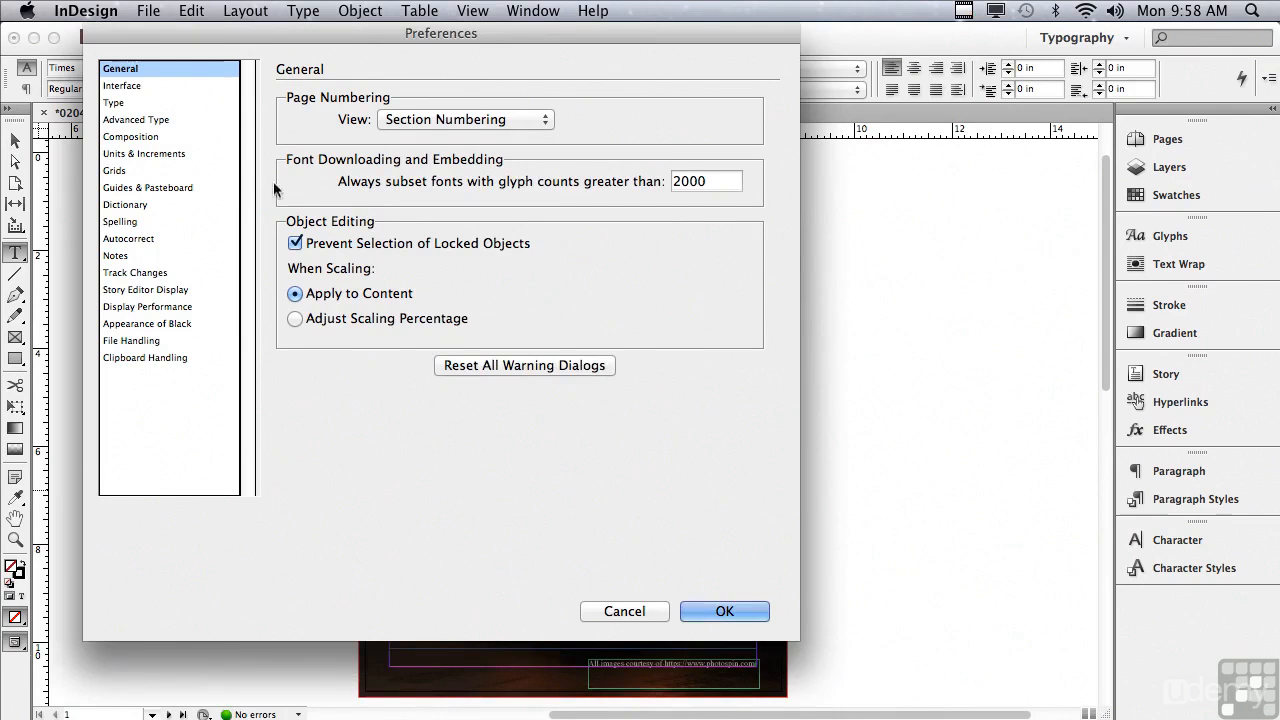
# Try switching off Auto-Collapse Icon Panels in the Interface preferences and close the preferences
pyautogui.click(117, 86)
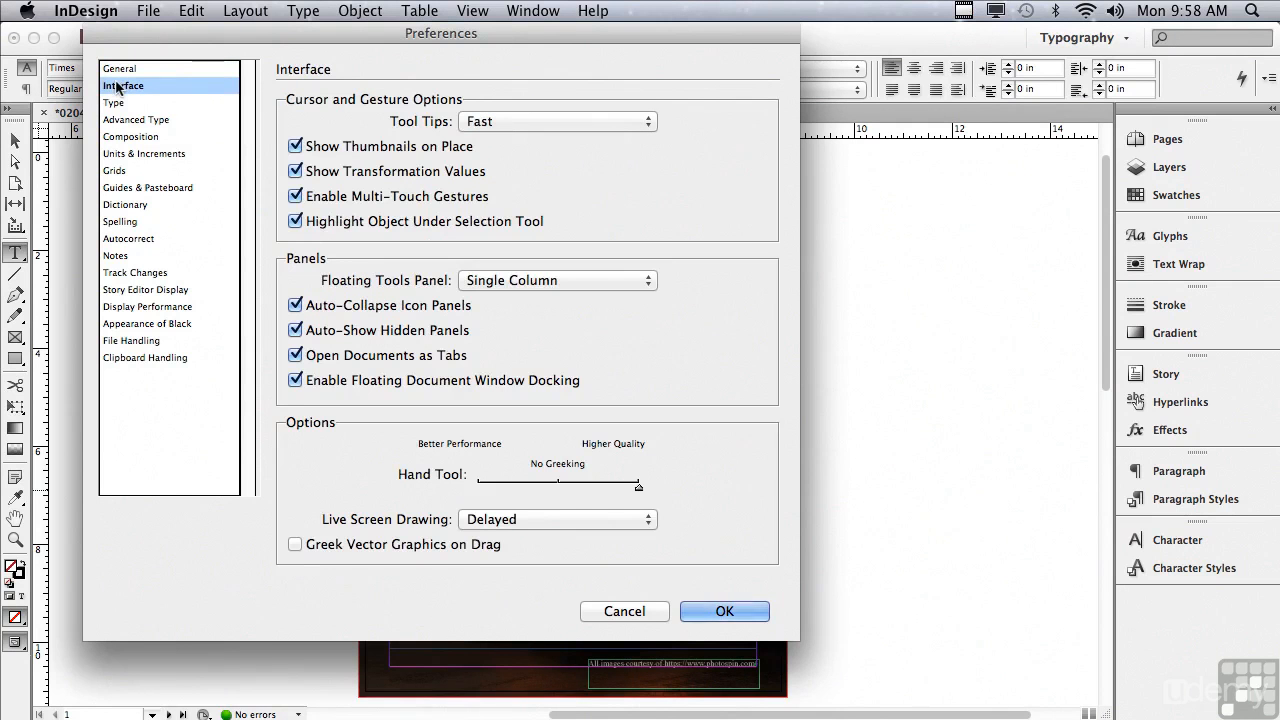
pyautogui.click(296, 308)
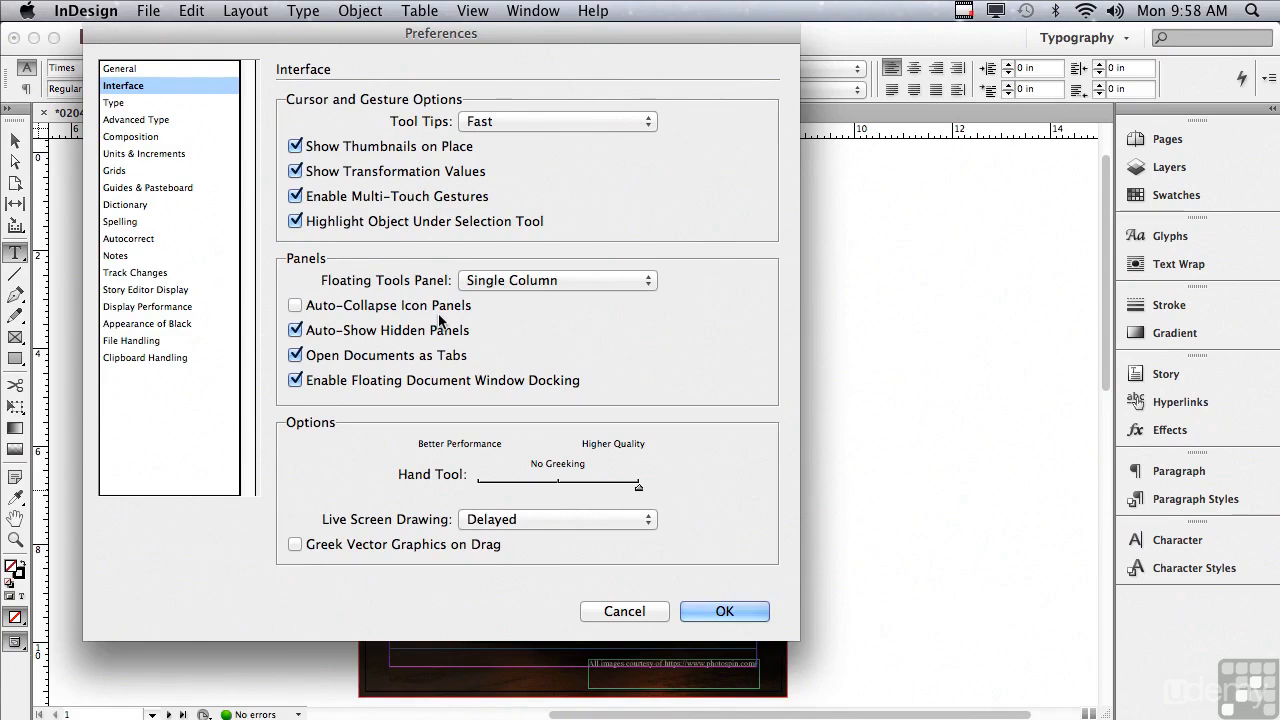
pyautogui.click(728, 610)
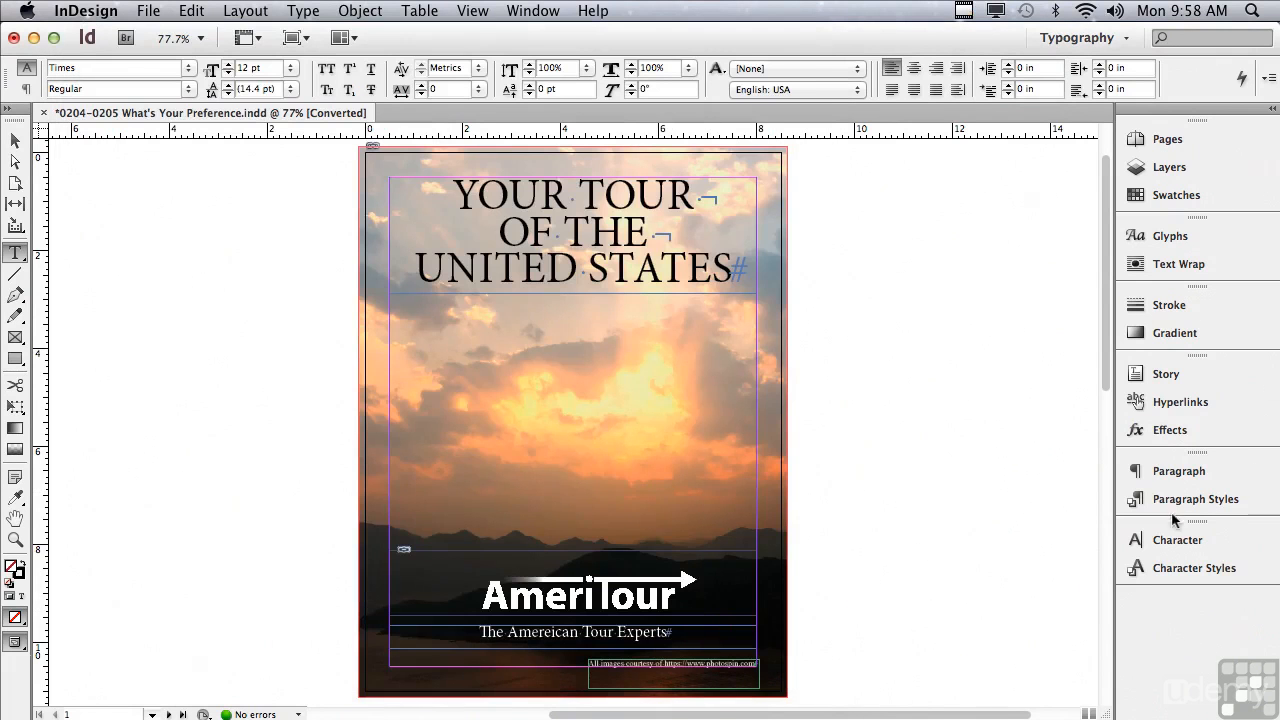
# Inspect the Character settings of the cover title "YOUR TOUR OF THE UNITED STATES" and select the tagline below the AmeriTour logo
pyautogui.click(1168, 541)
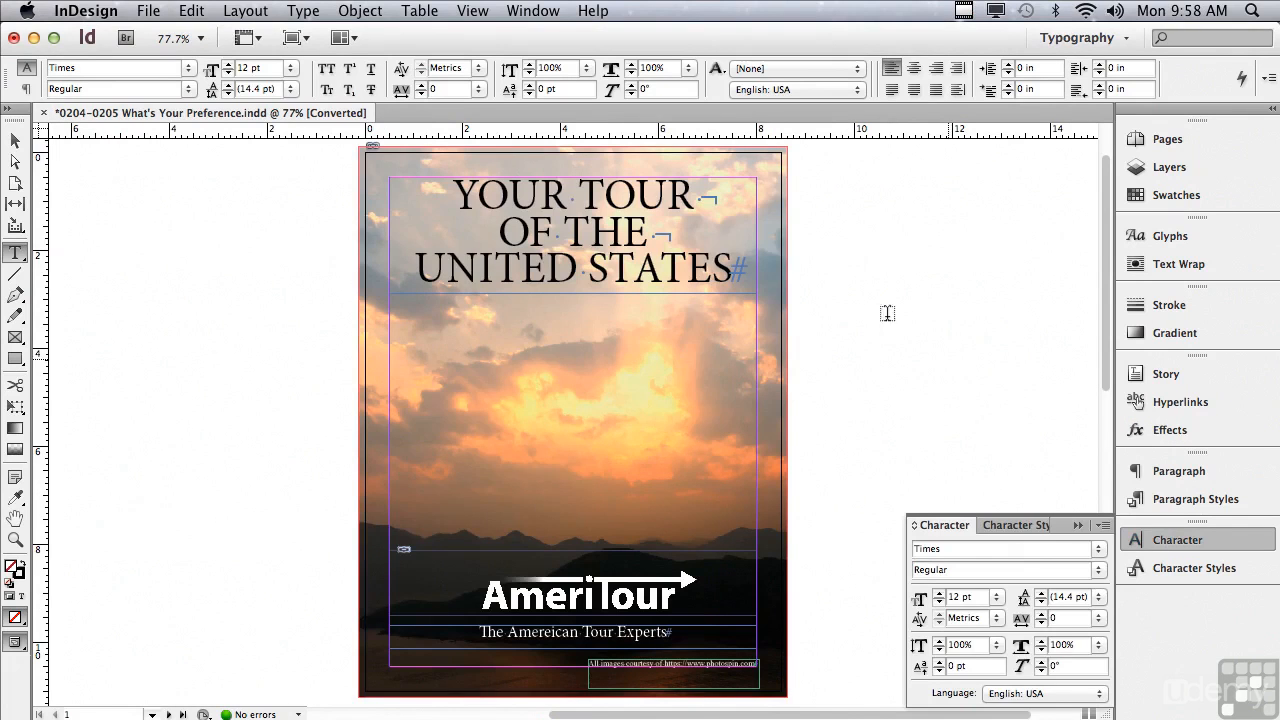
pyautogui.moveTo(451, 192); pyautogui.dragTo(760, 271)
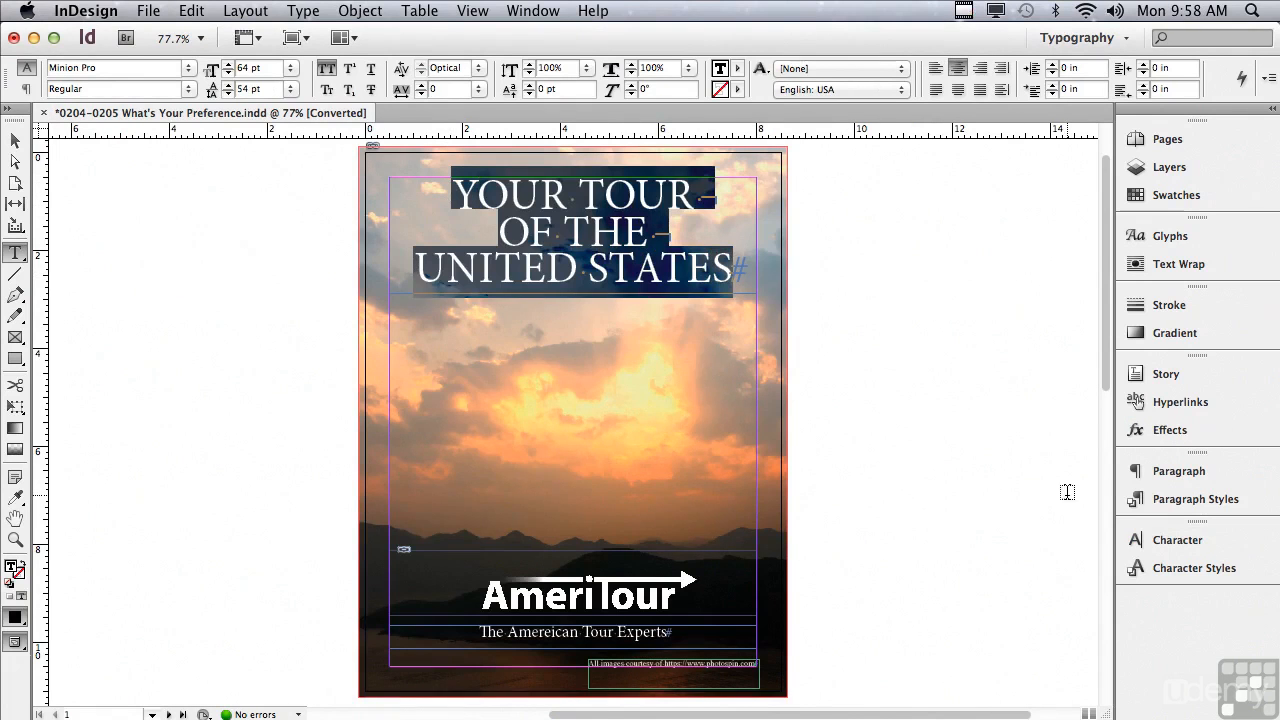
pyautogui.click(1160, 538)
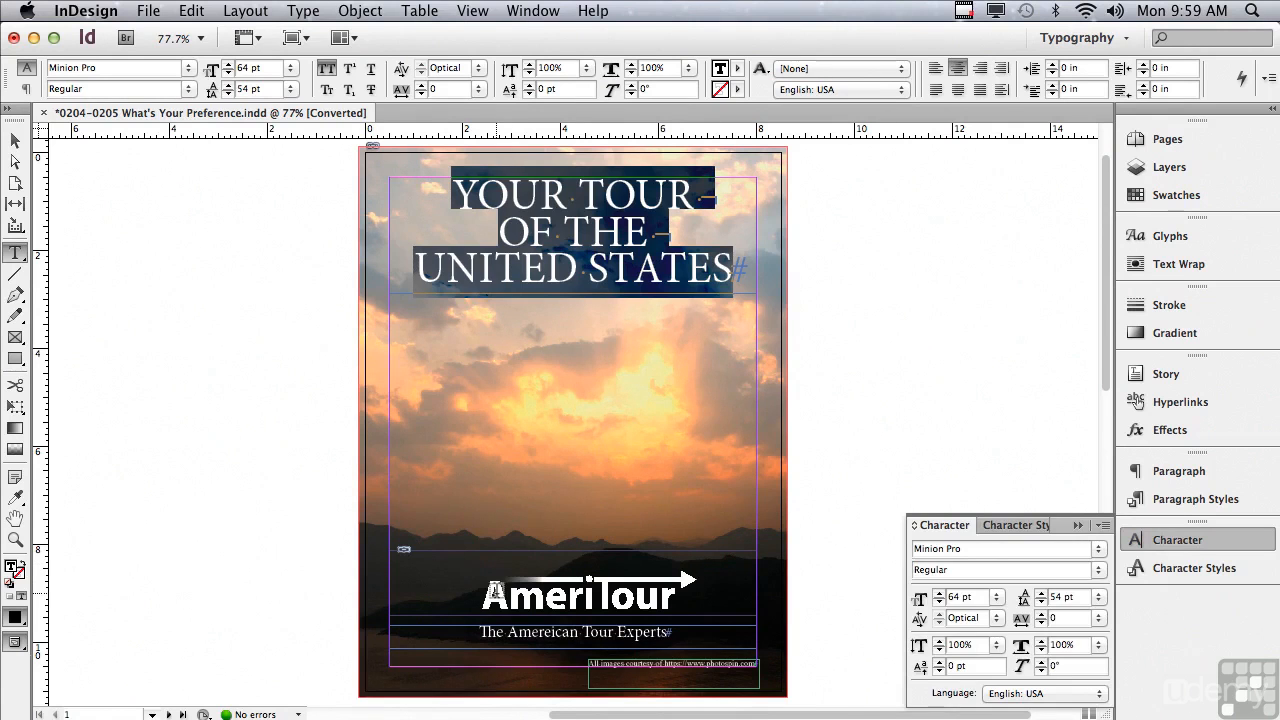
pyautogui.moveTo(480, 632); pyautogui.dragTo(667, 630)
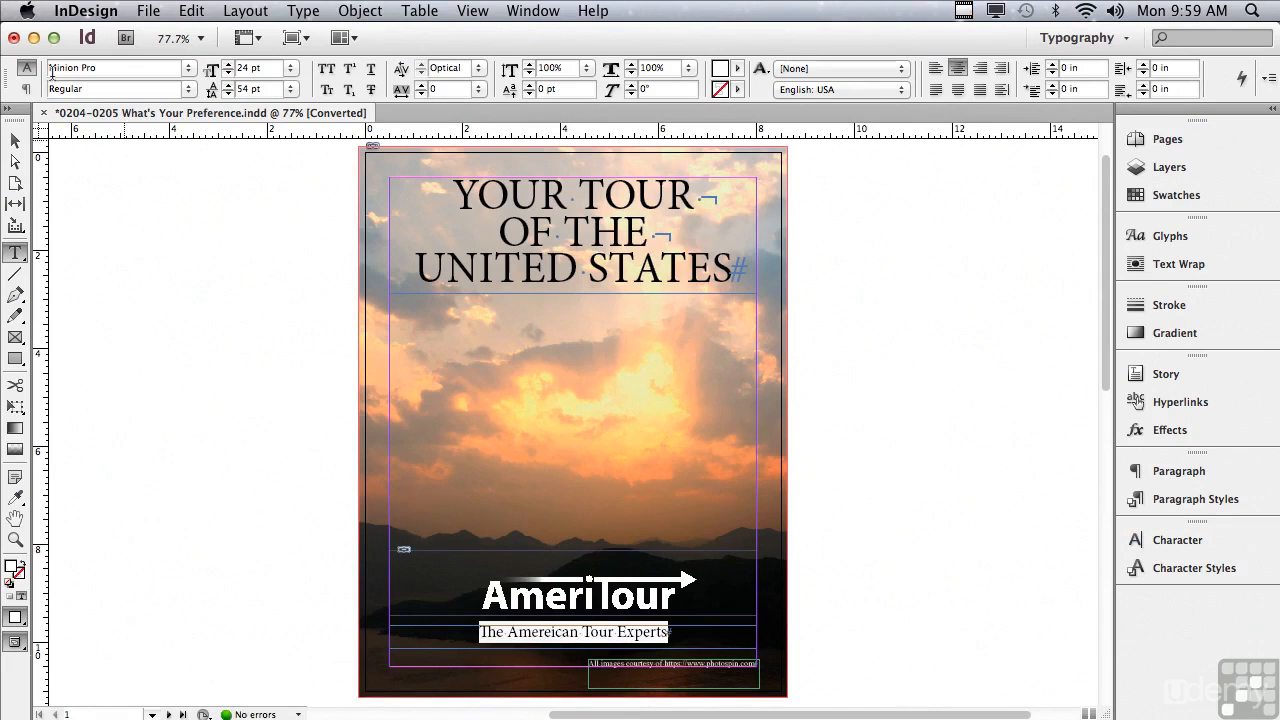
# Turn off Auto-Collapse Icon Panels in the Interface preferences
pyautogui.click(100, 11)
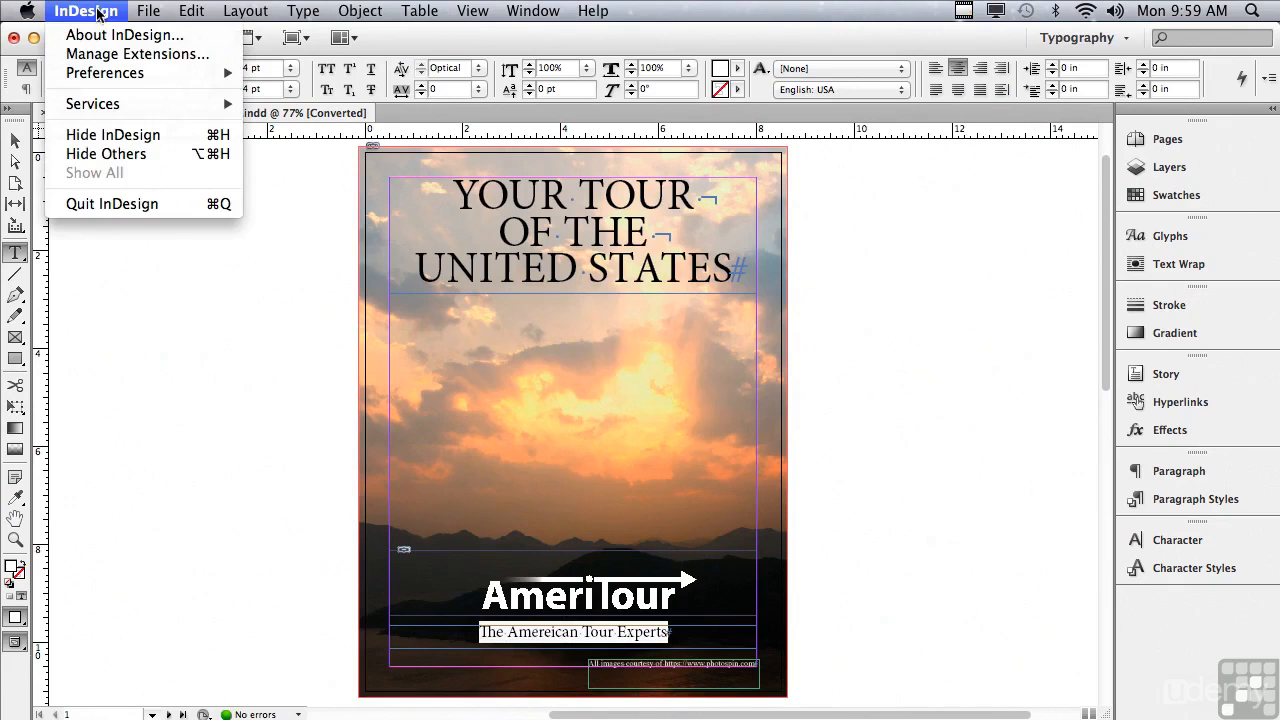
pyautogui.moveTo(97, 78)
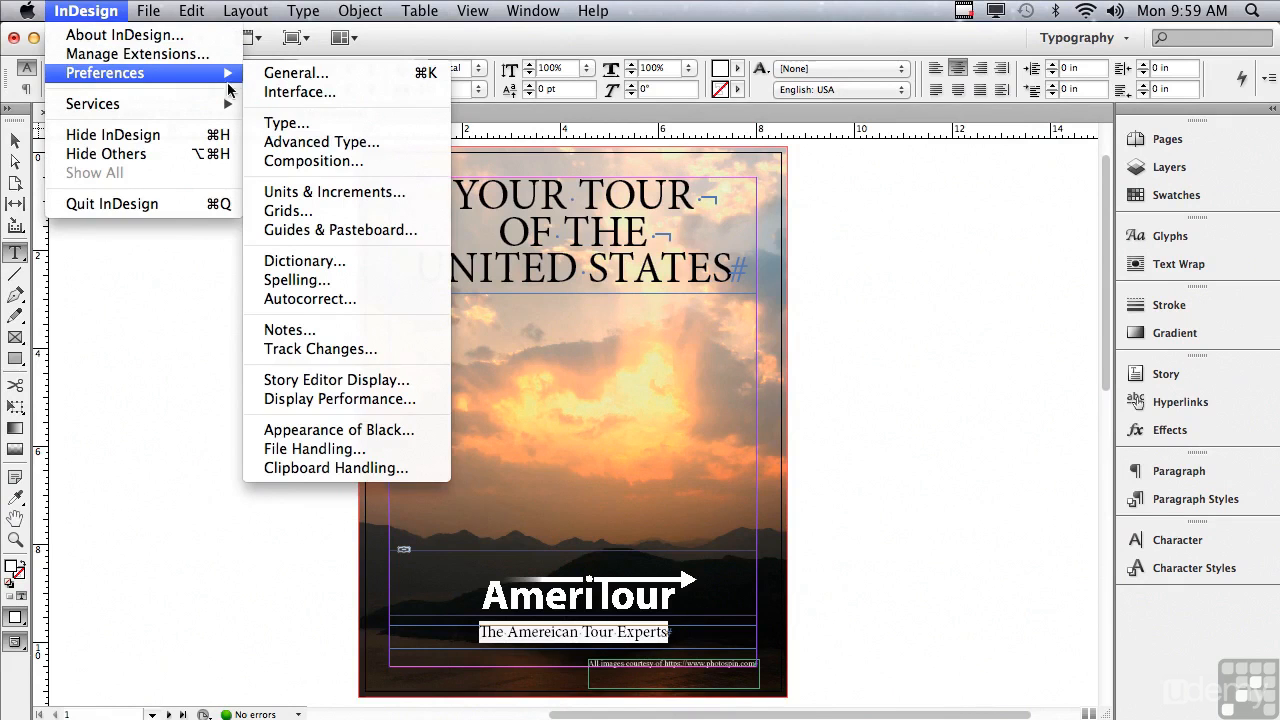
pyautogui.click(271, 91)
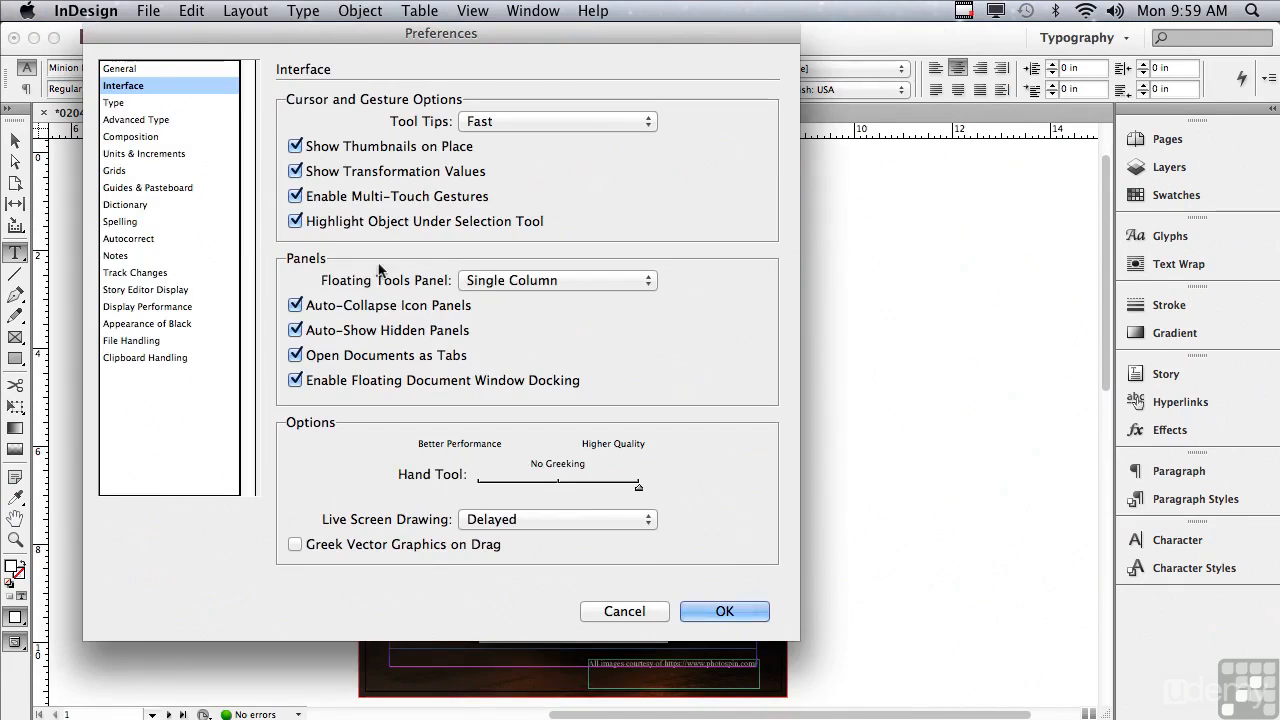
pyautogui.click(295, 305)
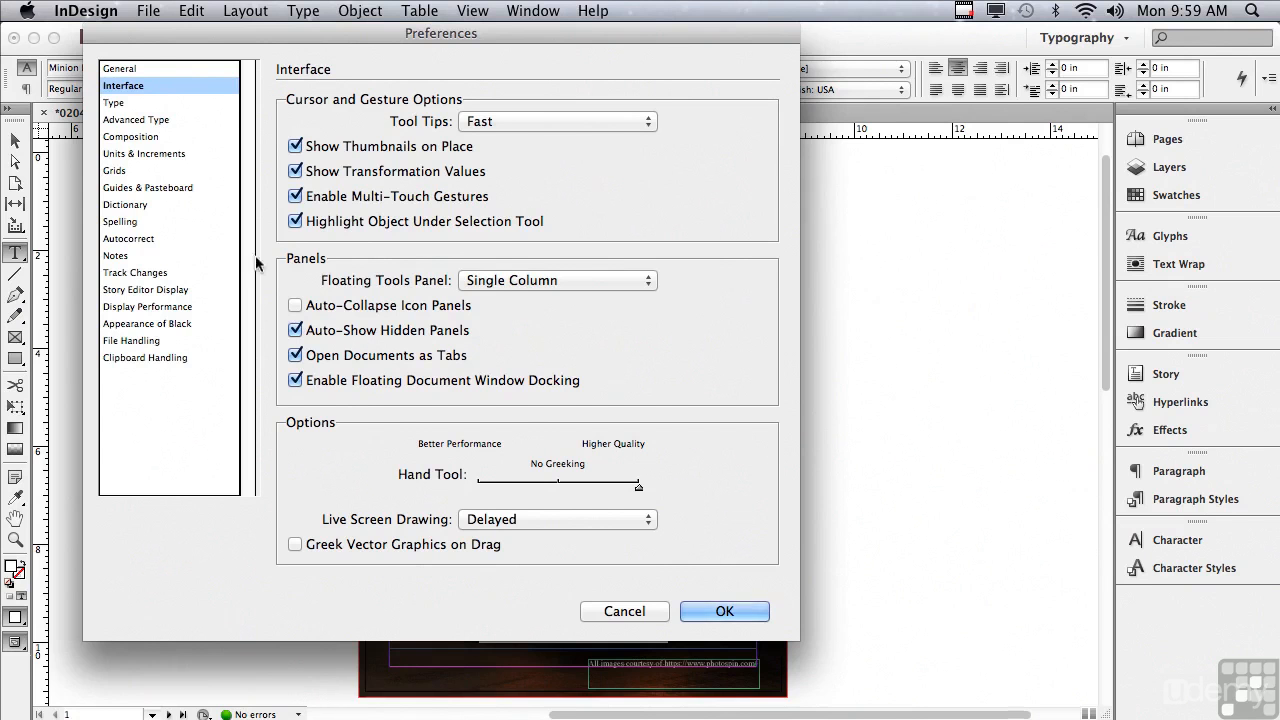
# In the Type preferences, switch drag and drop text editing in Layout View off and on again, and accept the preferences
pyautogui.click(115, 103)
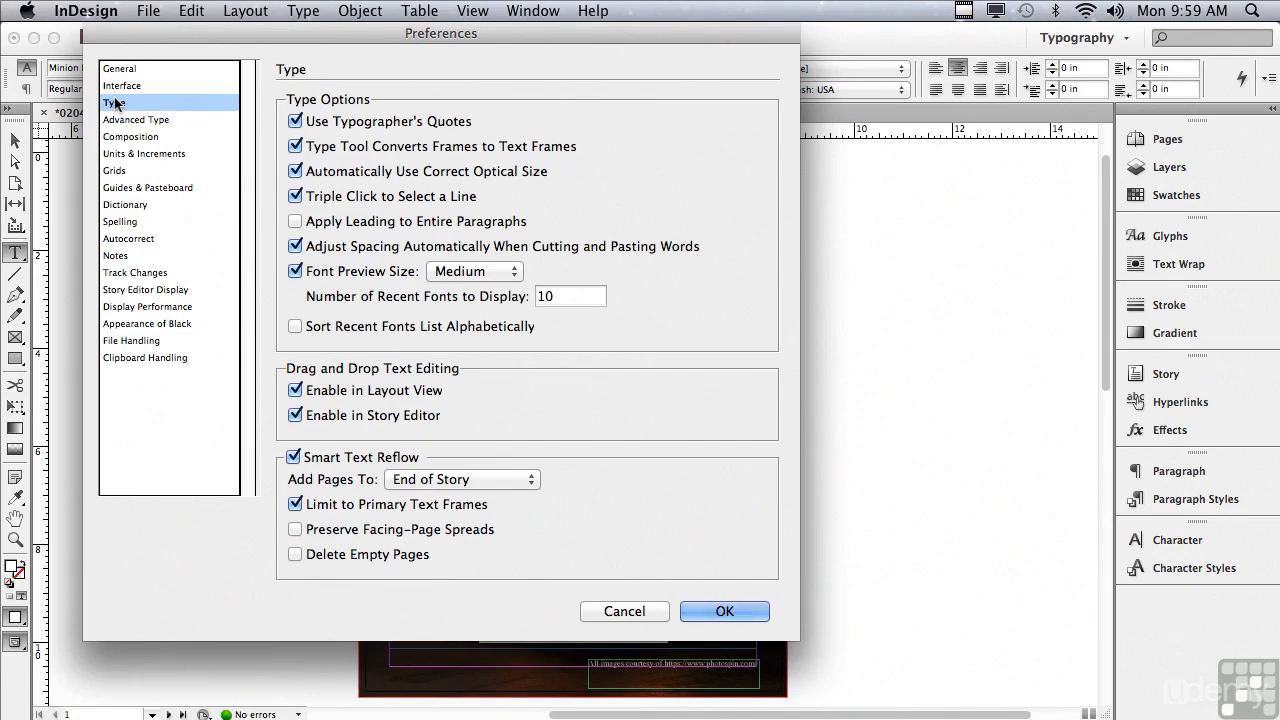
pyautogui.click(296, 390)
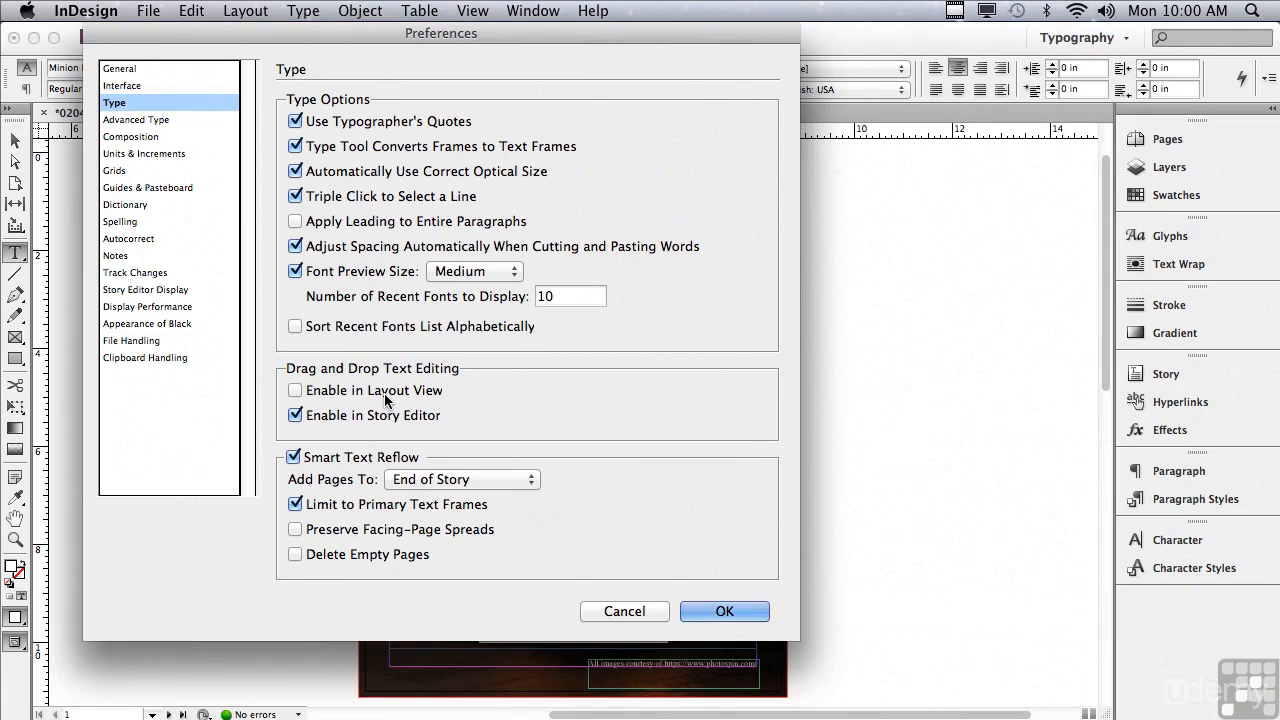
pyautogui.click(295, 391)
pyautogui.click(688, 610)
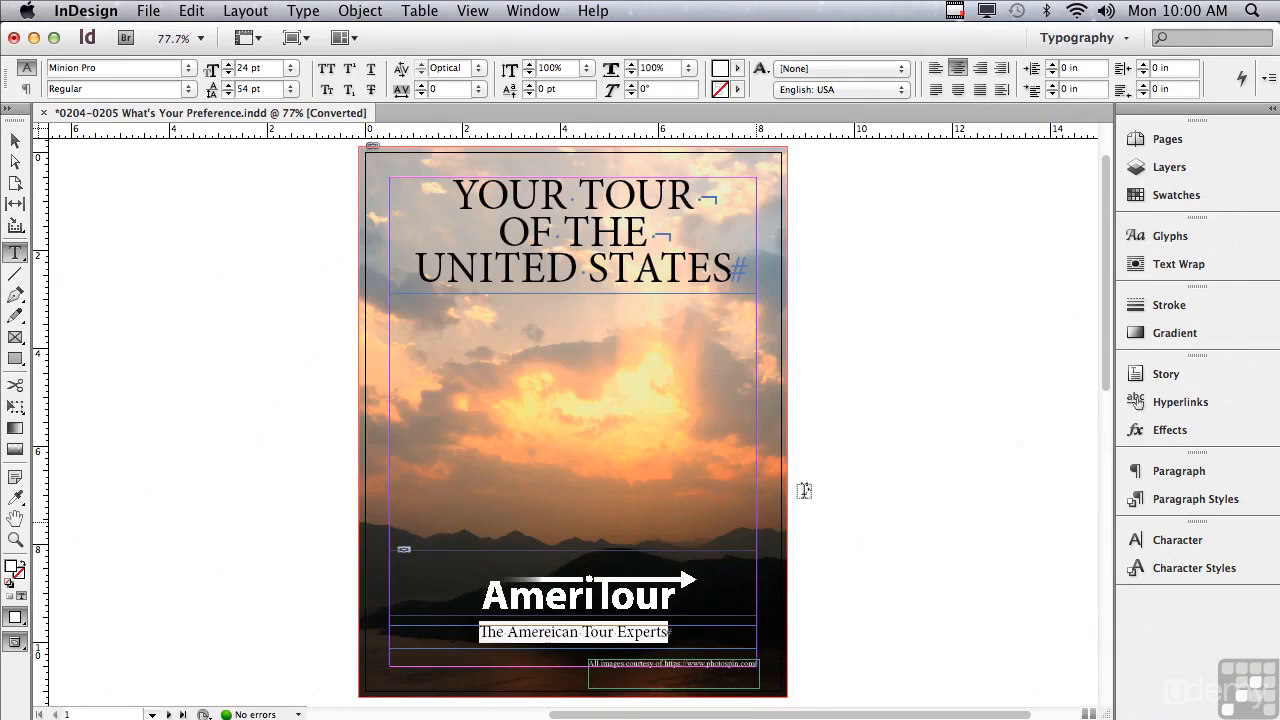
# On the What's Your Preference? page, move the "Am quissin ullesse" paragraph below the "Qui dolorpor" paragraph in the second column
pyautogui.moveTo(1102, 186); pyautogui.dragTo(1043, 450)
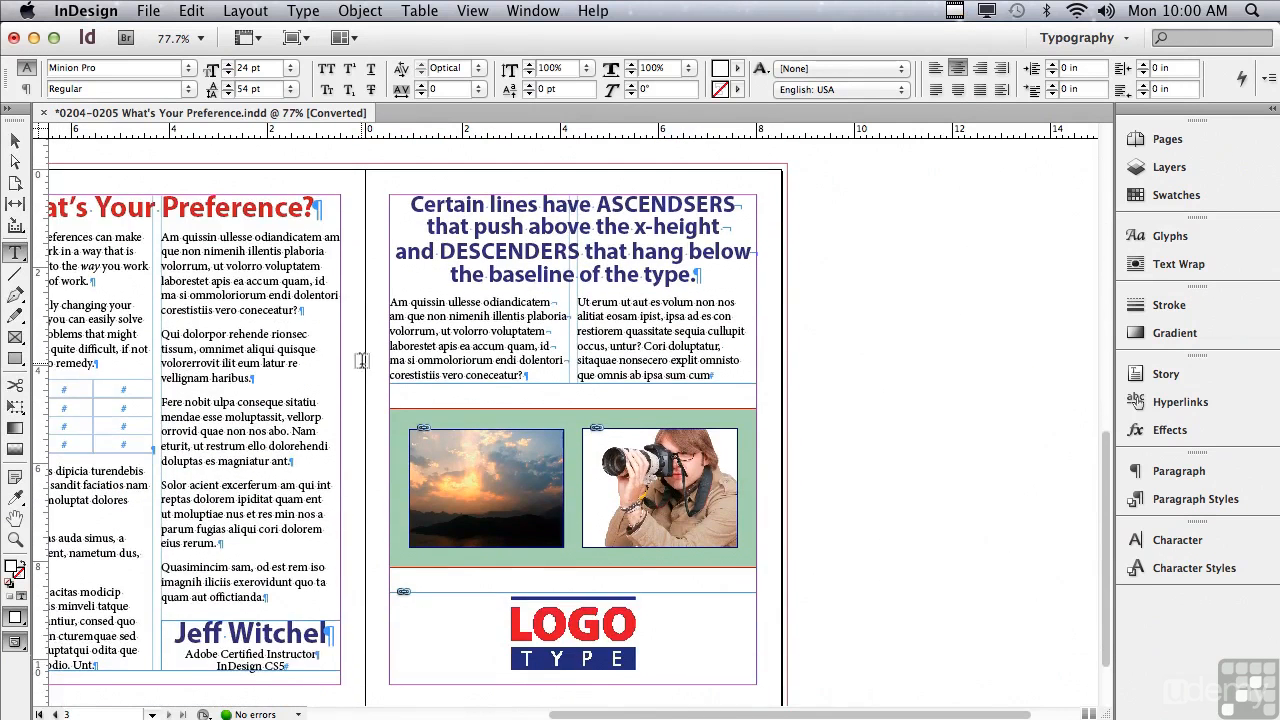
pyautogui.moveTo(596, 716); pyautogui.dragTo(531, 716)
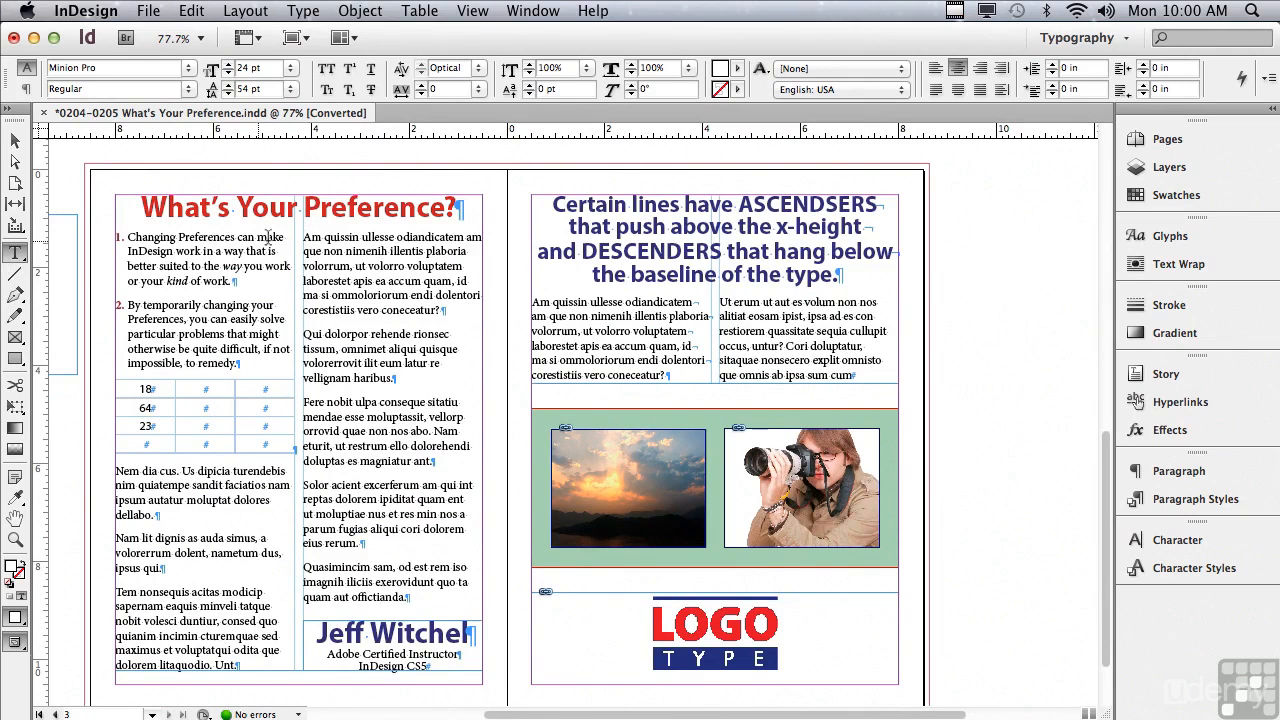
pyautogui.moveTo(305, 237); pyautogui.dragTo(493, 306)
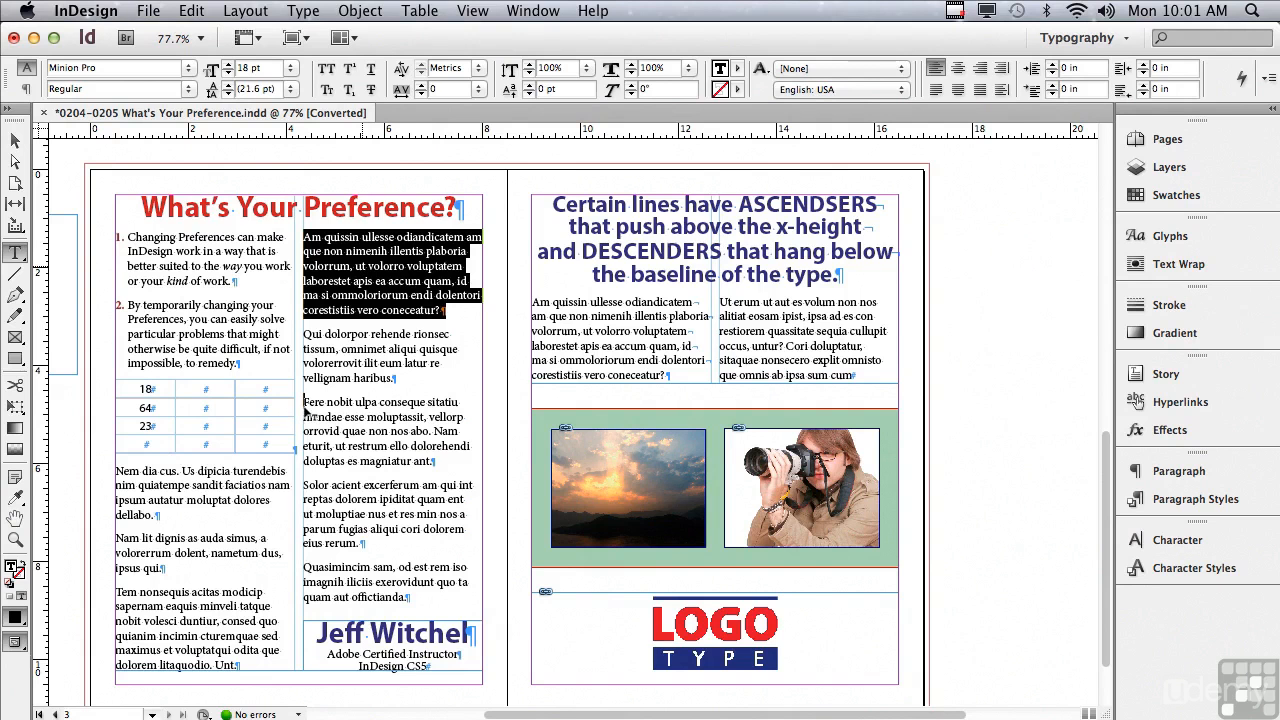
pyautogui.moveTo(306, 405); pyautogui.dragTo(306, 405)
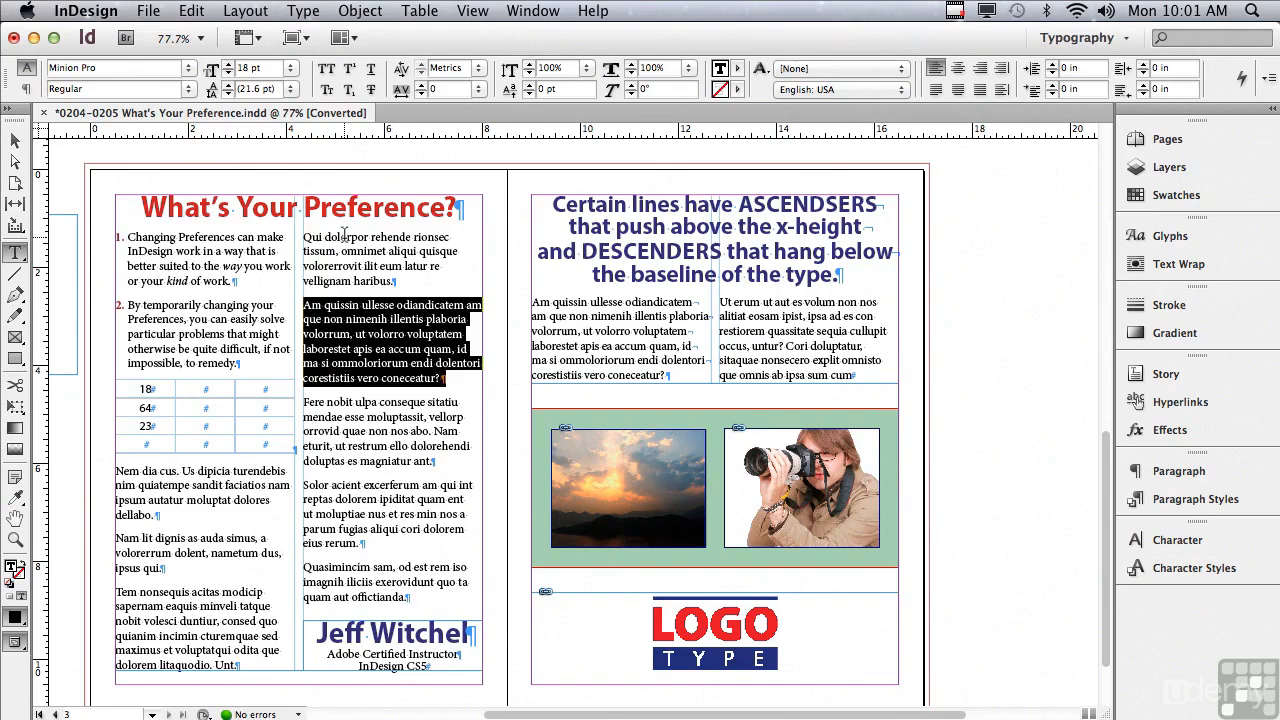
# Copy the number 18 from the table's first cell into the adjacent cell of the same row
pyautogui.click(143, 389)
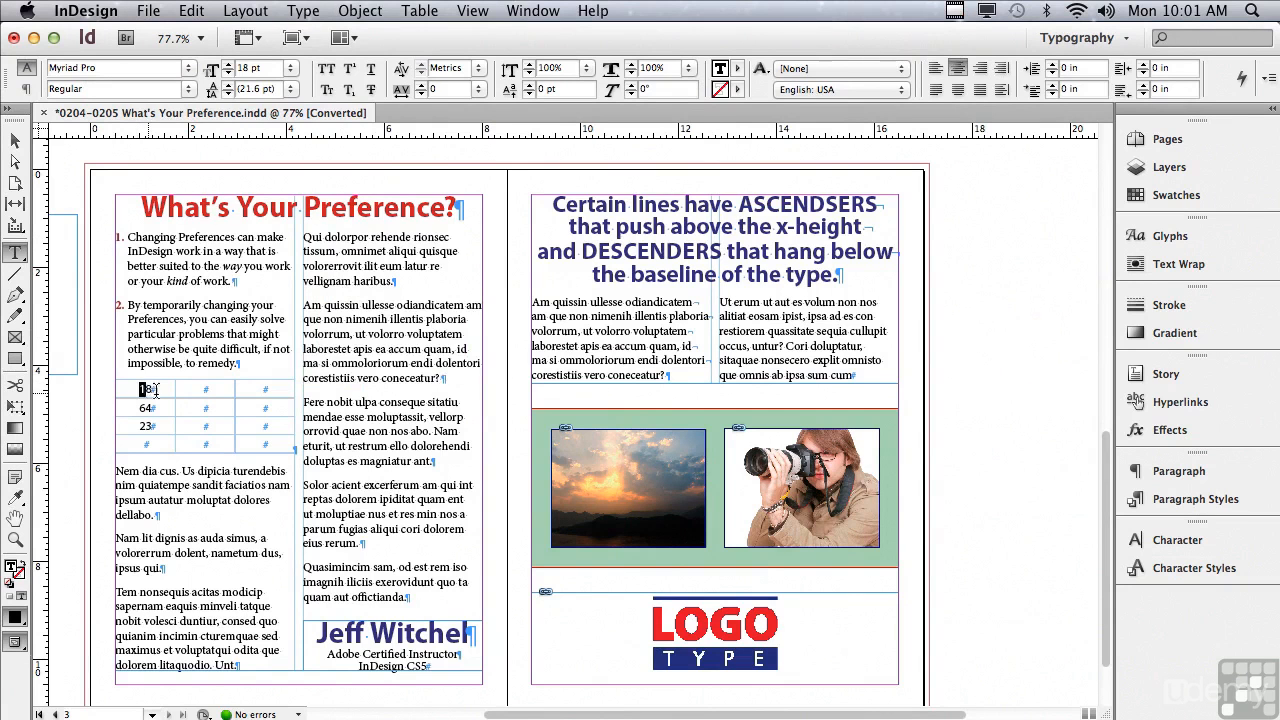
pyautogui.doubleClick(146, 391)
pyautogui.moveTo(205, 391); pyautogui.dragTo(205, 392)
pyautogui.moveTo(152, 393); pyautogui.dragTo(150, 393)
# Copy numbered item 2 into the empty text frame on the pasteboard and move the "Nem dia cus" paragraph beneath it
pyautogui.moveTo(127, 305); pyautogui.dragTo(258, 369)
pyautogui.press('super+c')
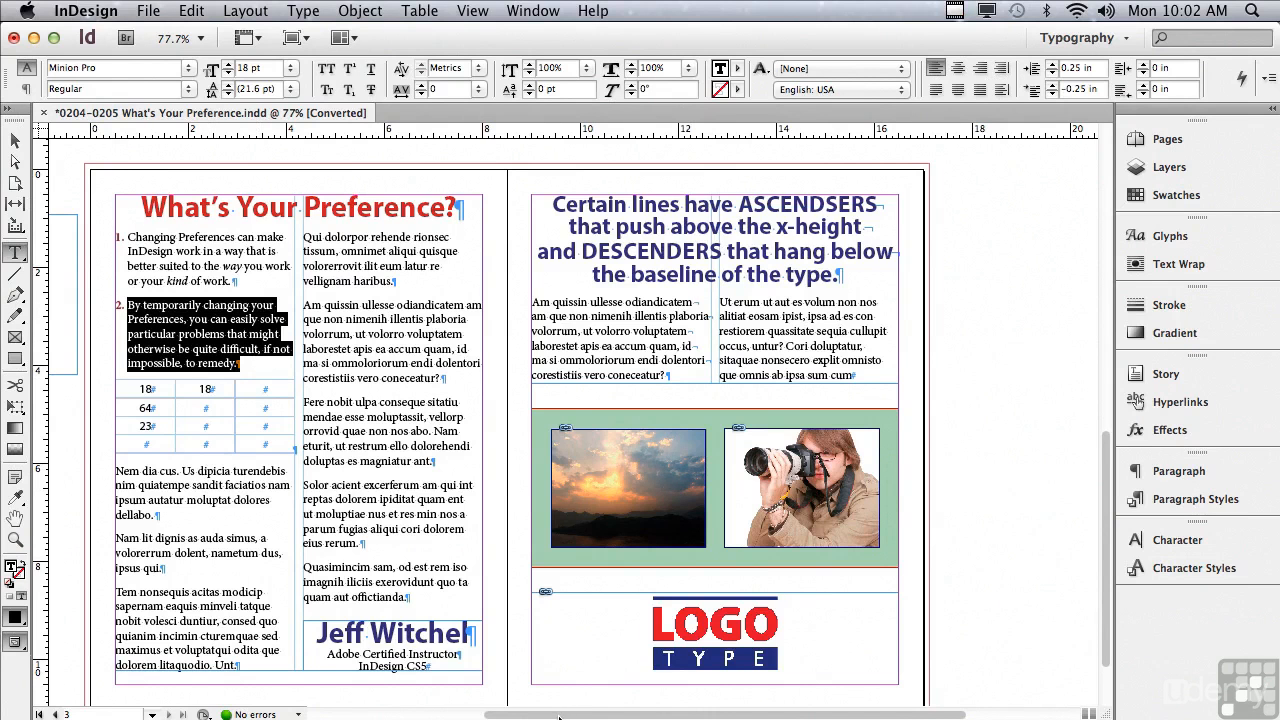
pyautogui.moveTo(558, 716); pyautogui.dragTo(388, 670)
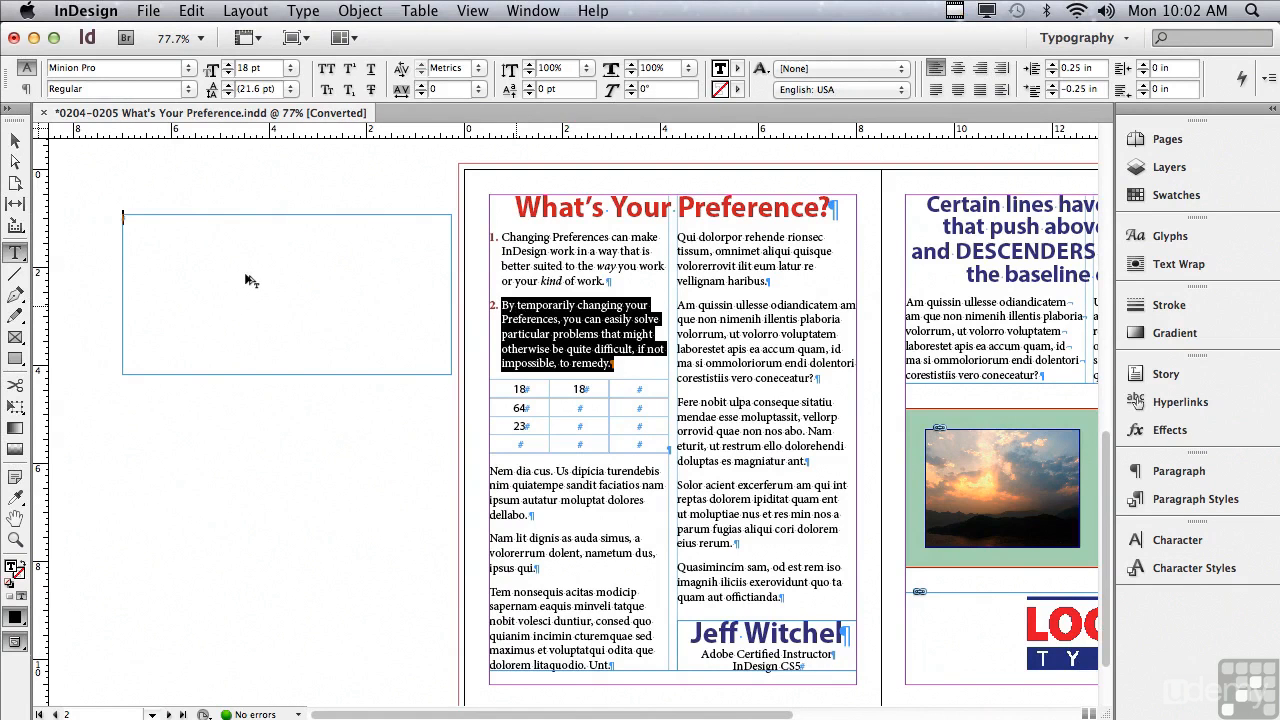
pyautogui.press('super+v')
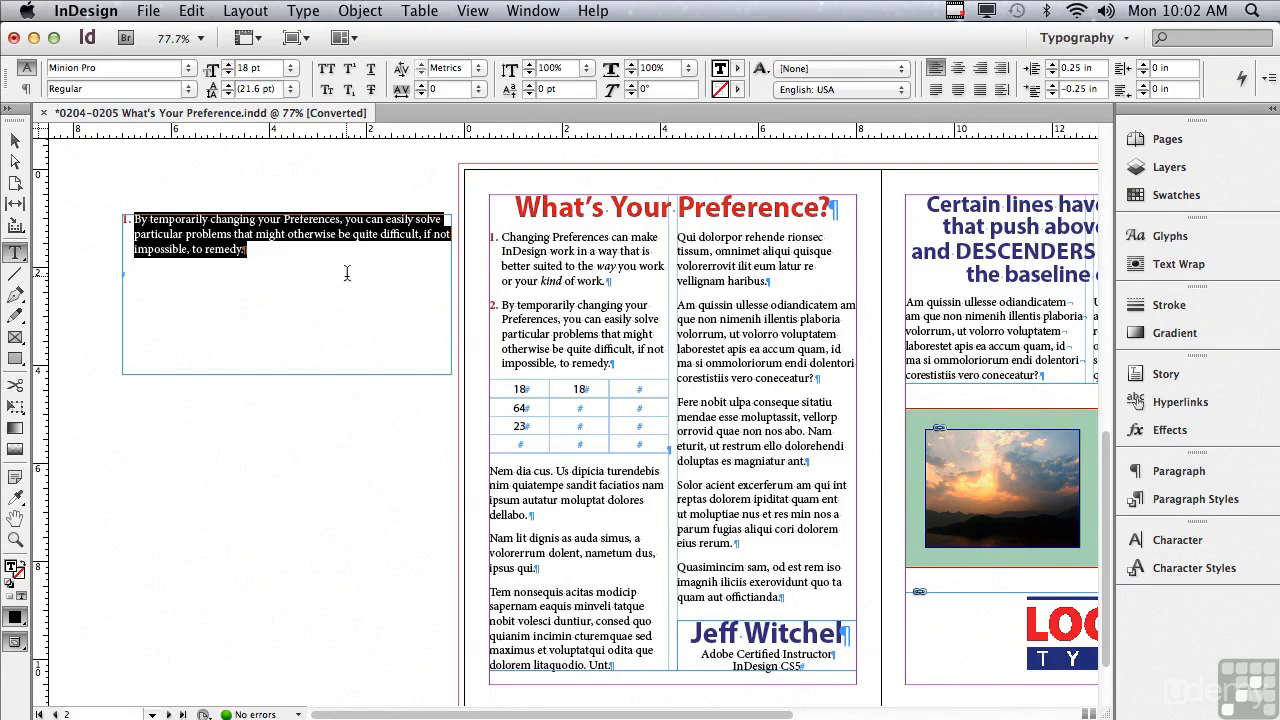
pyautogui.moveTo(490, 470); pyautogui.dragTo(532, 515)
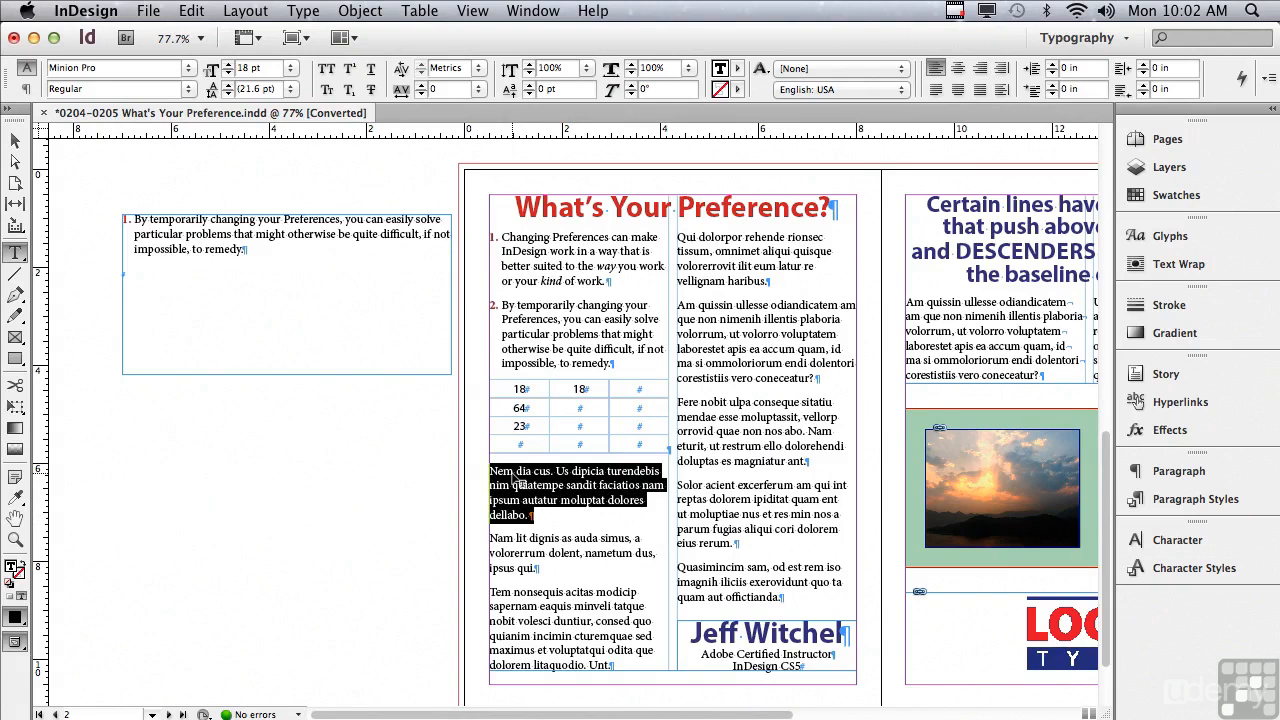
pyautogui.moveTo(303, 318); pyautogui.dragTo(303, 318)
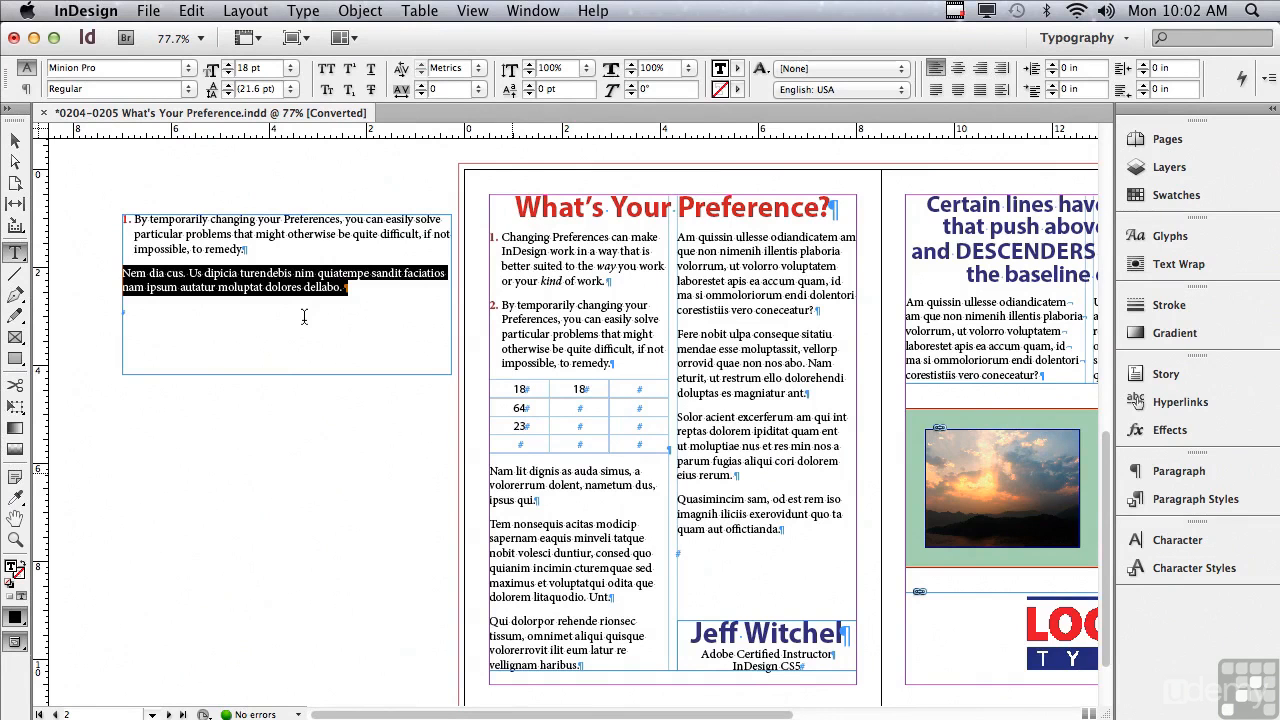
# Bring up the Type preferences
pyautogui.press('super')
pyautogui.press('super+k')
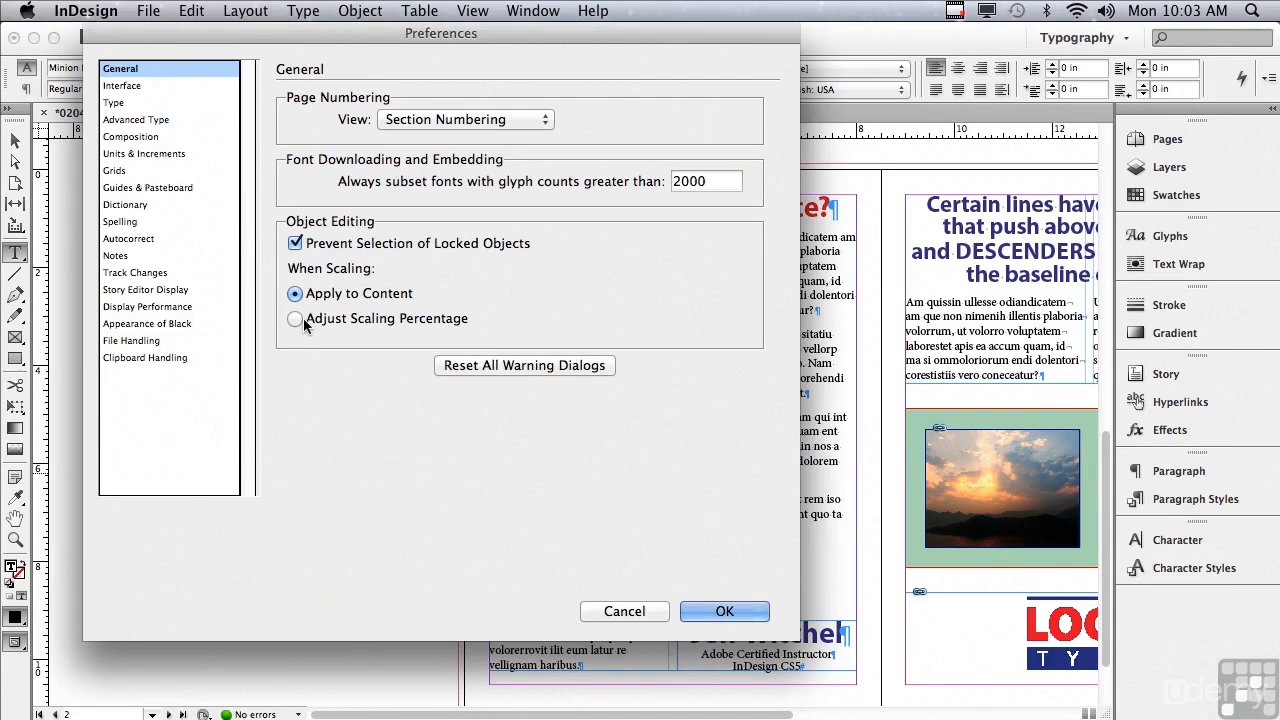
pyautogui.click(132, 103)
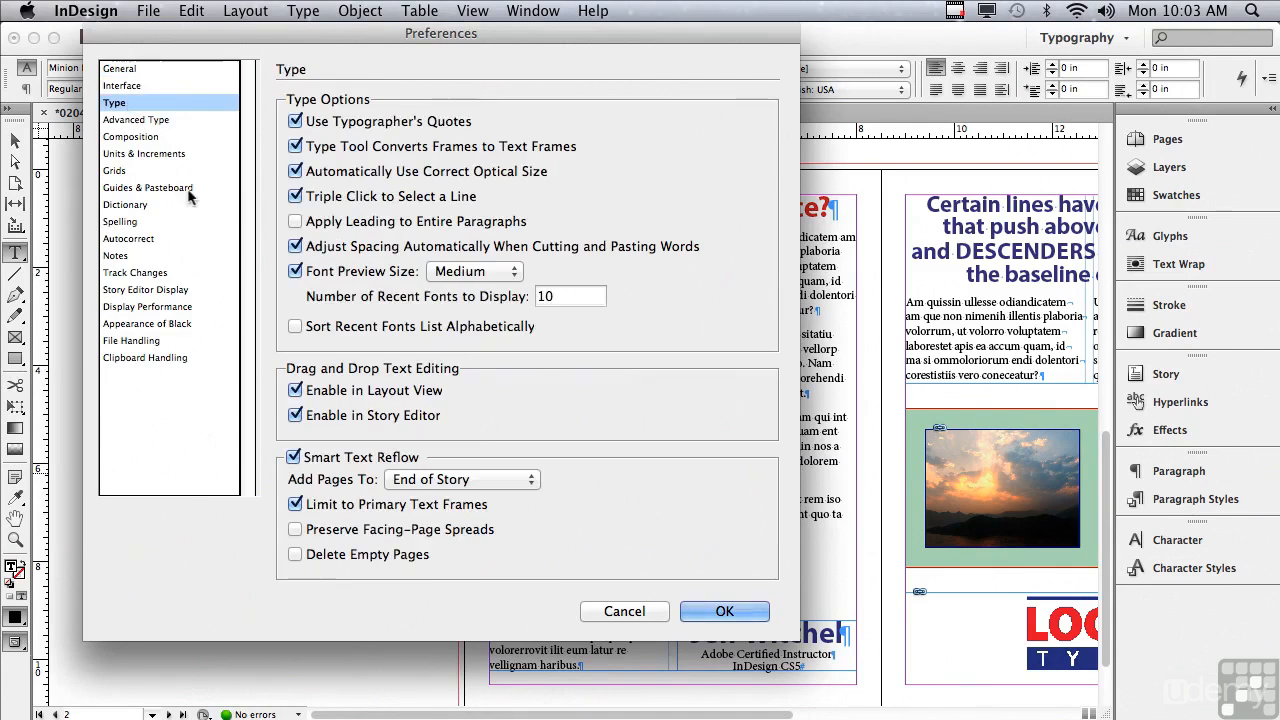